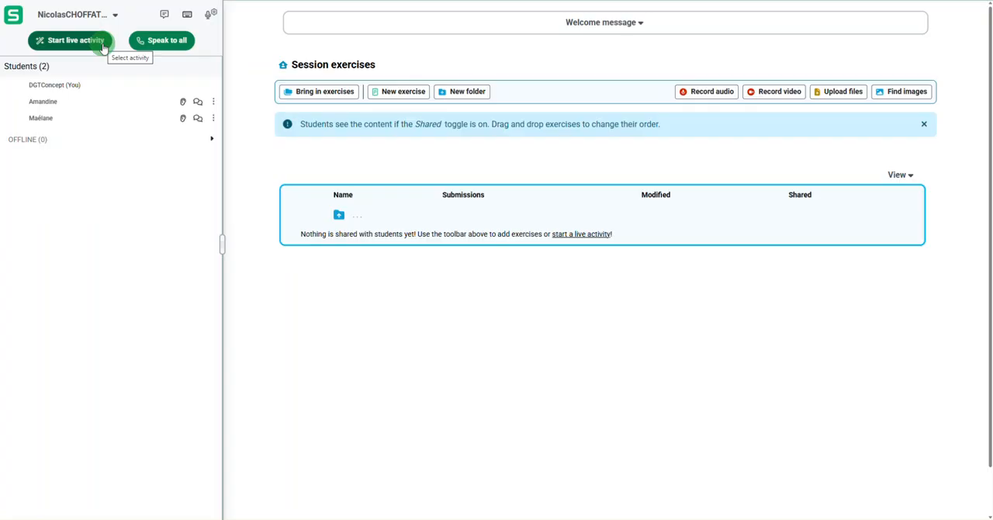
- Look over the available live activity types, and briefly start and end a call to the whole class
left_click(103, 48)
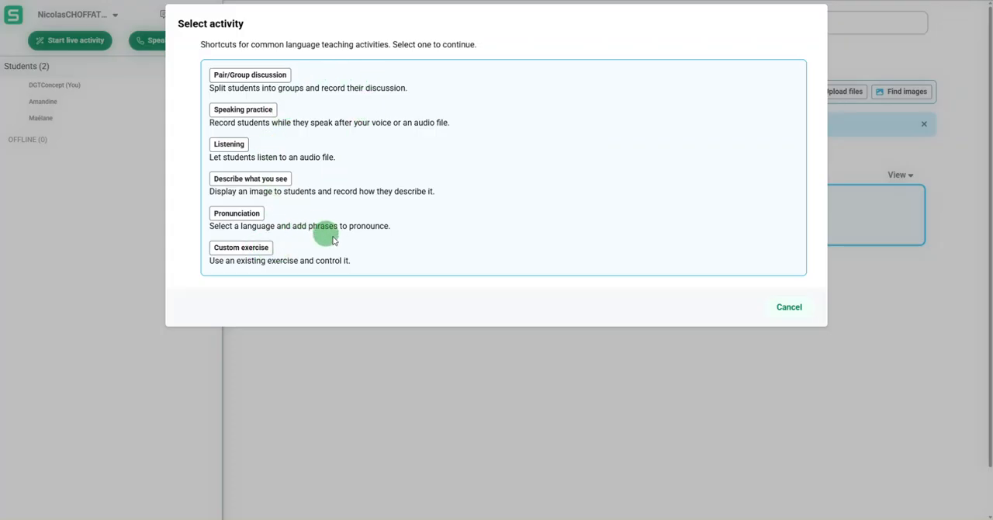
left_click(776, 308)
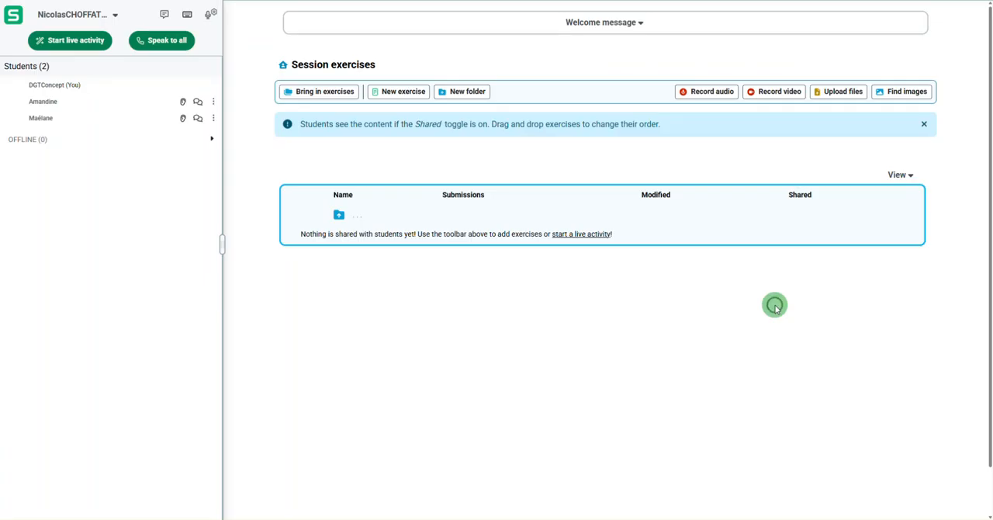
left_click(189, 47)
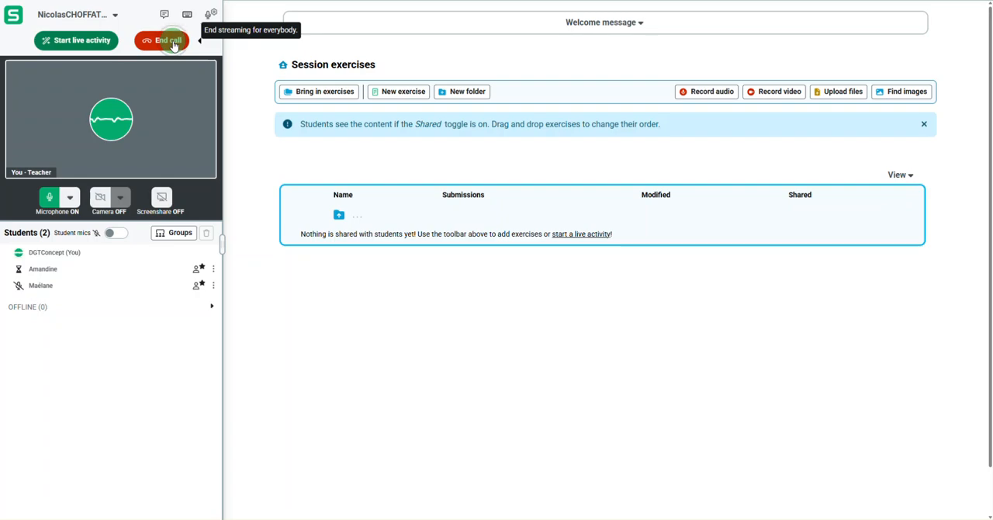
left_click(174, 47)
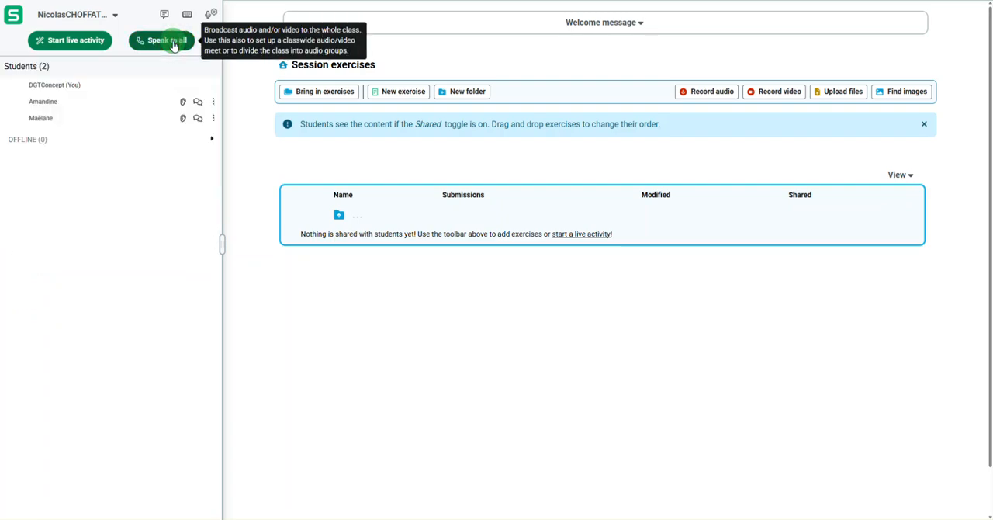
- Enable the general session chat for students and send the message "ggdfgdfgfdg"
left_click(166, 15)
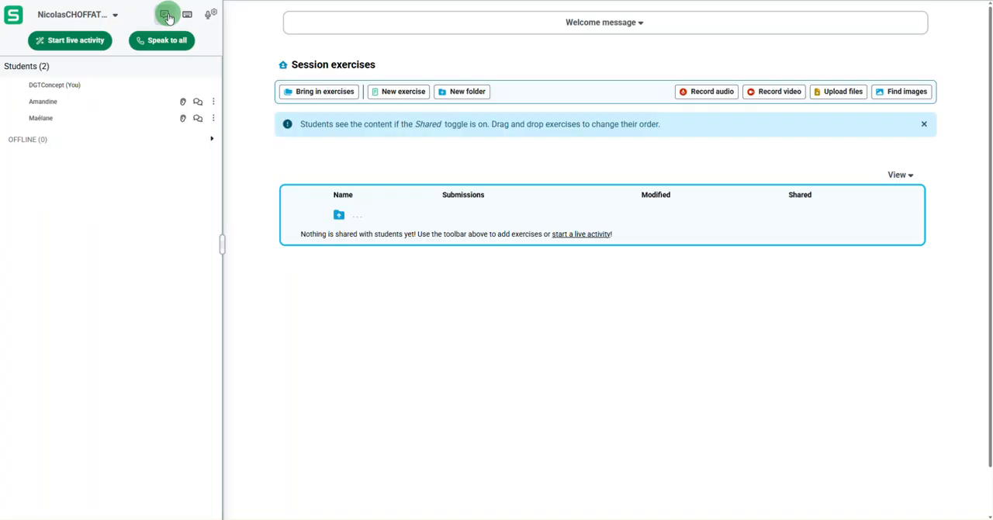
left_click(165, 16)
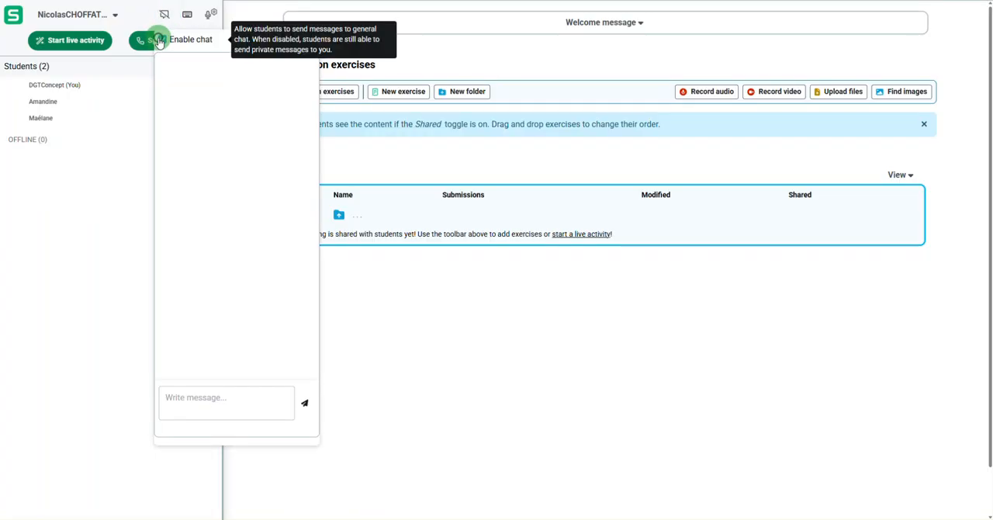
left_click(162, 38)
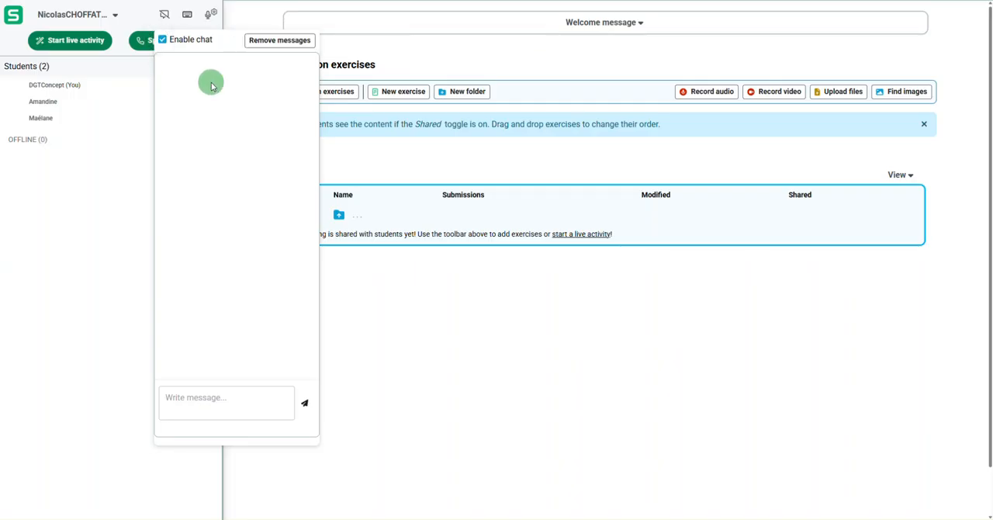
left_click(214, 392)
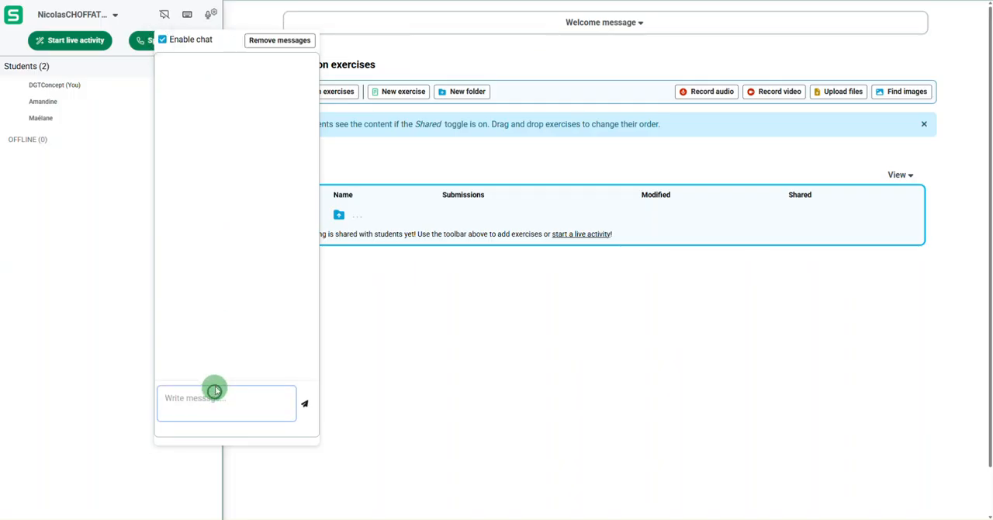
type("ggdfgdfgfdg")
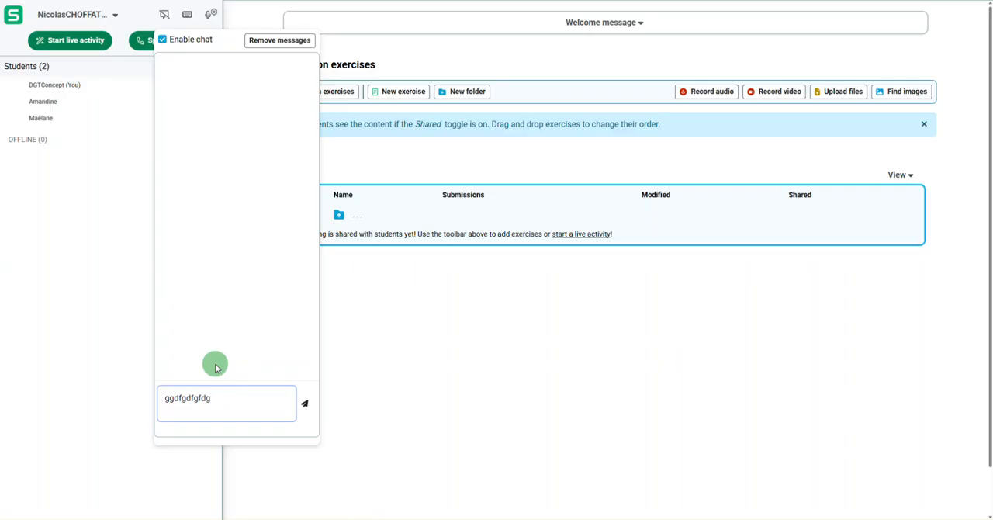
key("Return")
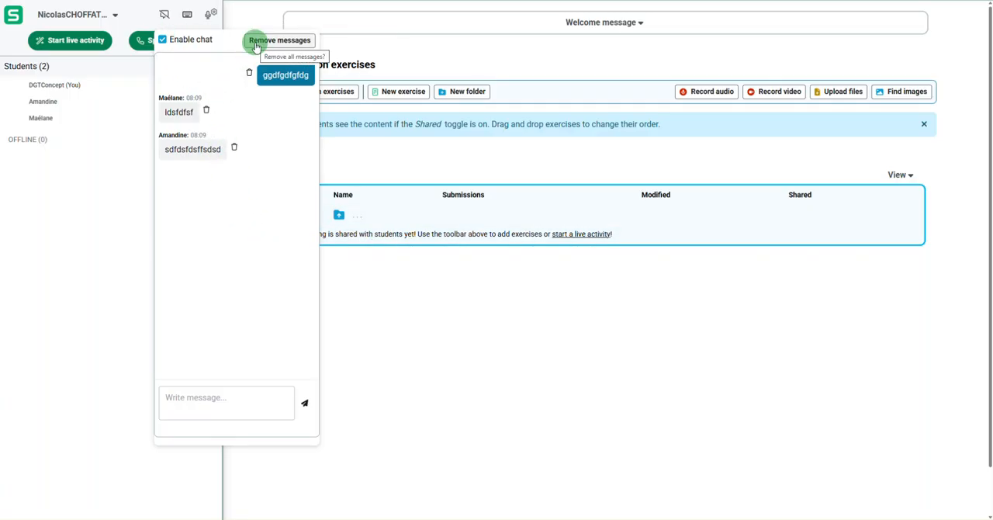
- Delete the first student's chat message, remove all remaining session messages, and disable the general chat
left_click(208, 109)
left_click(279, 39)
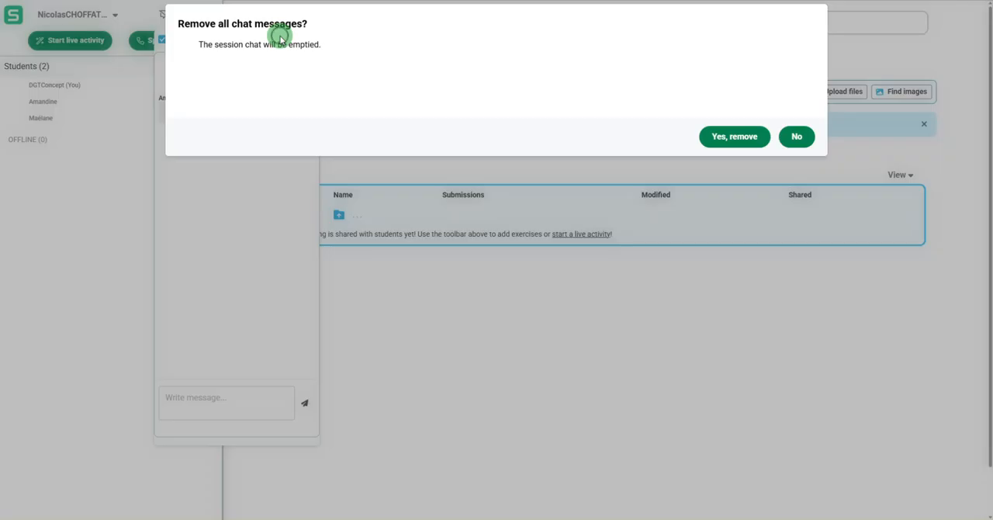
left_click(733, 138)
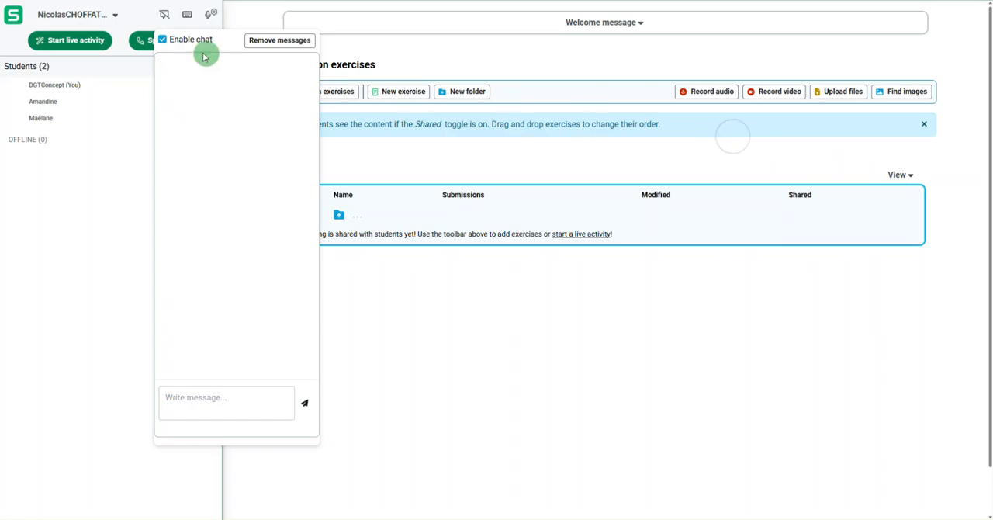
left_click(169, 20)
- Look at the IPA virtual keyboard and check the microphone and webcam test settings
left_click(187, 16)
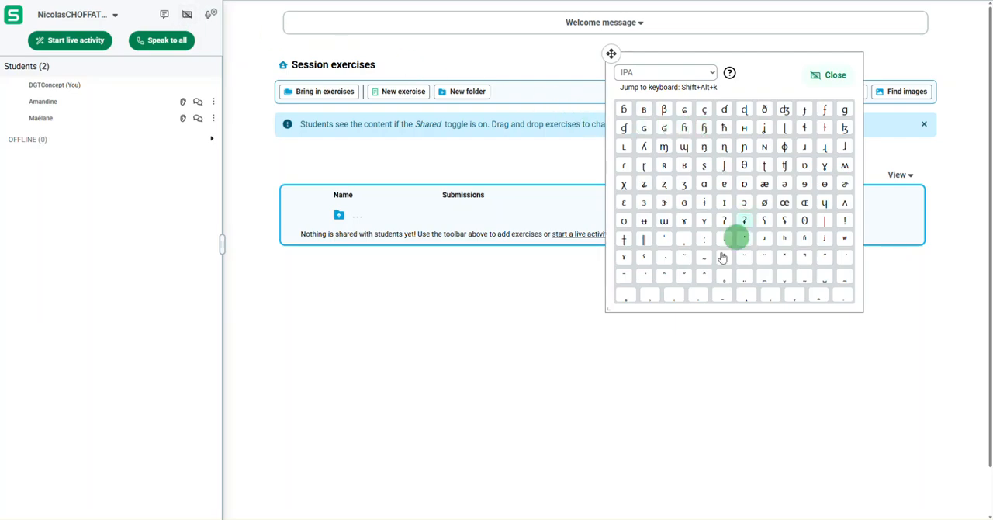
left_click(834, 77)
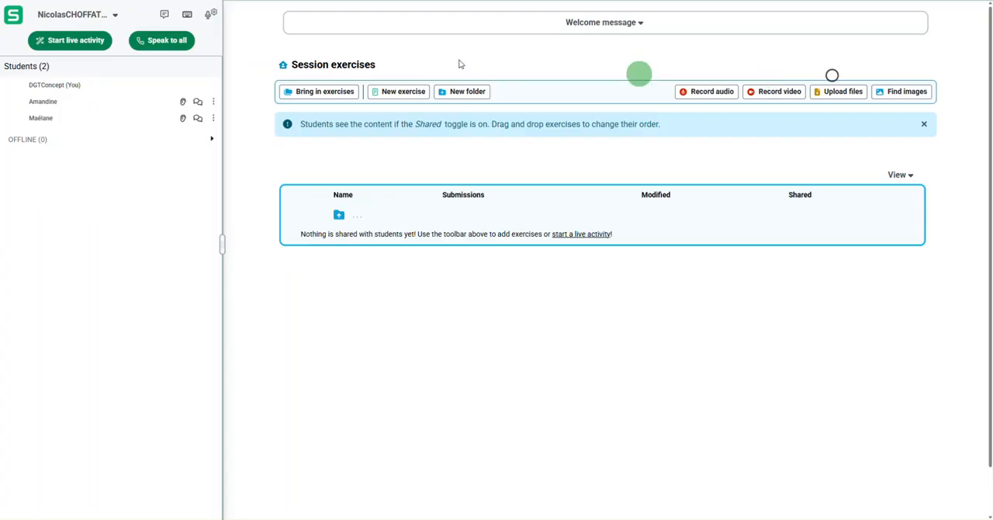
left_click(207, 20)
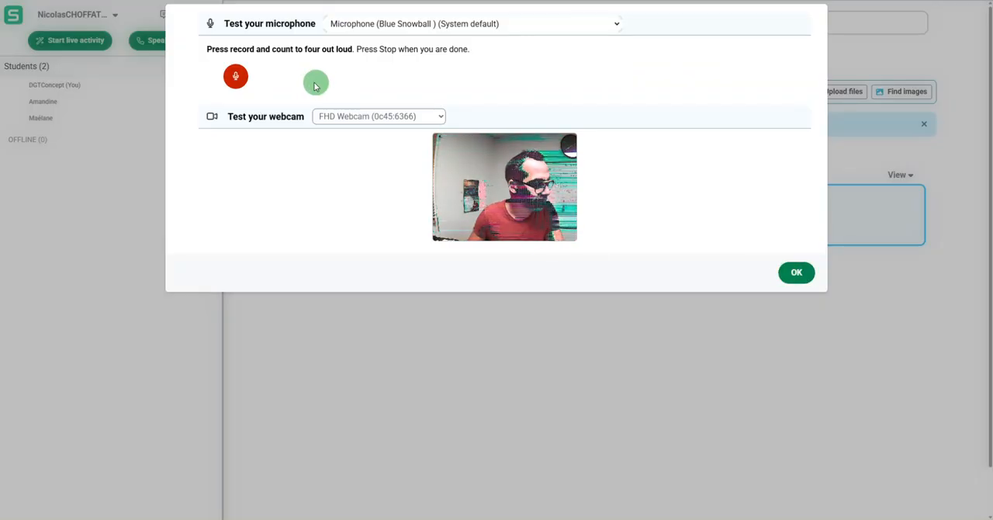
left_click(594, 30)
left_click(594, 27)
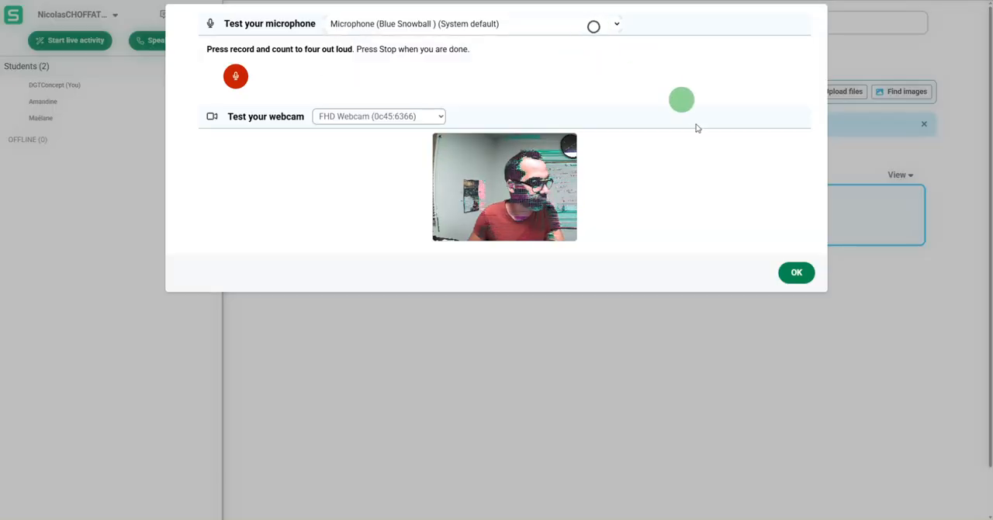
left_click(796, 273)
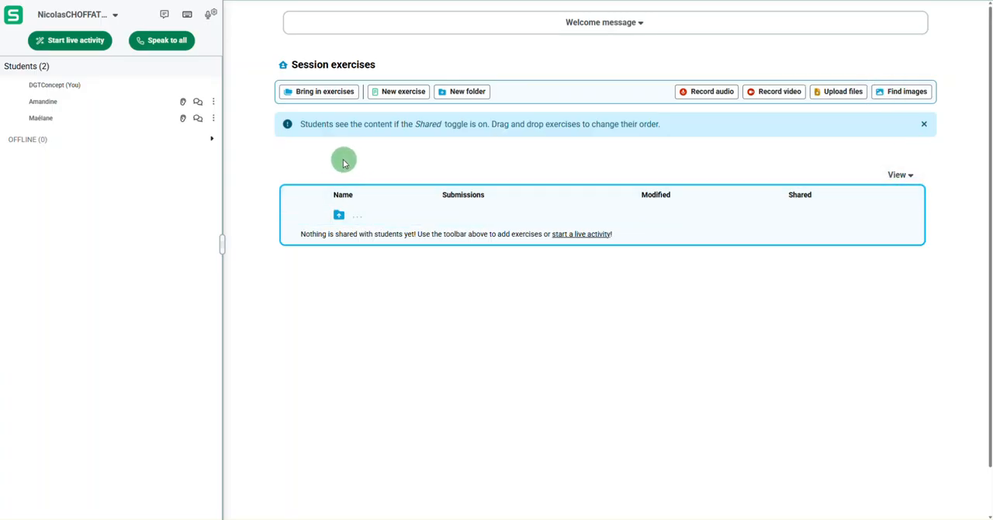
- Import the "Work conversation questions" exercise from the French Conversation Questions folder in Sanako Content and share it with students
left_click(319, 97)
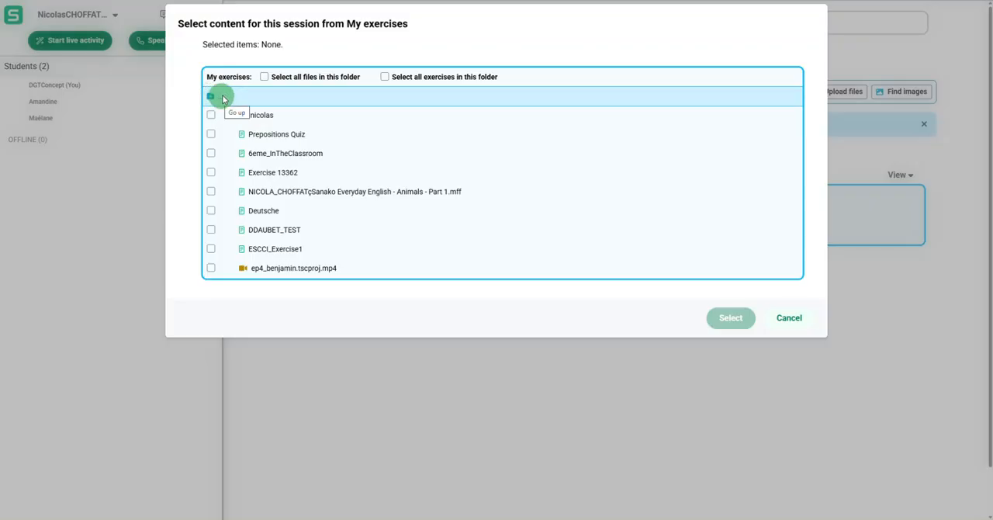
left_click(252, 120)
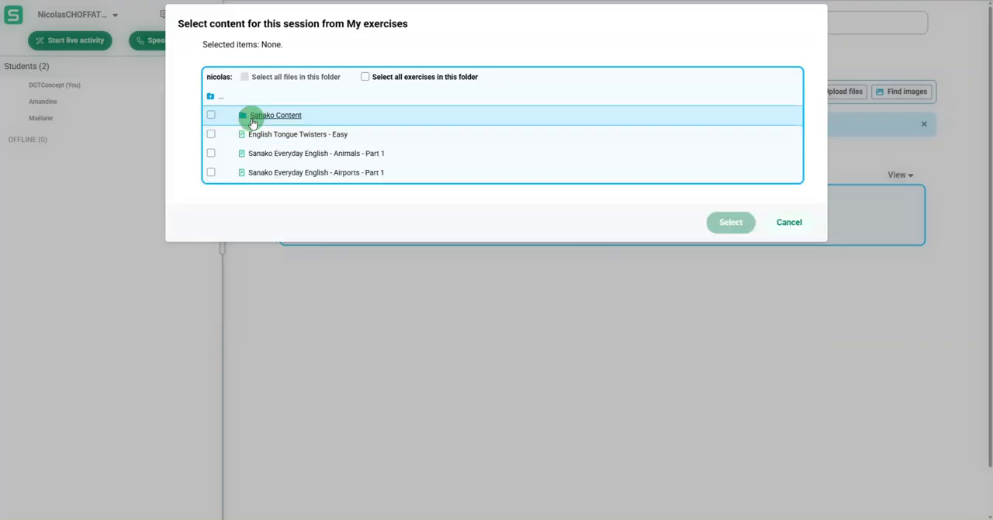
left_click(252, 120)
left_click(256, 130)
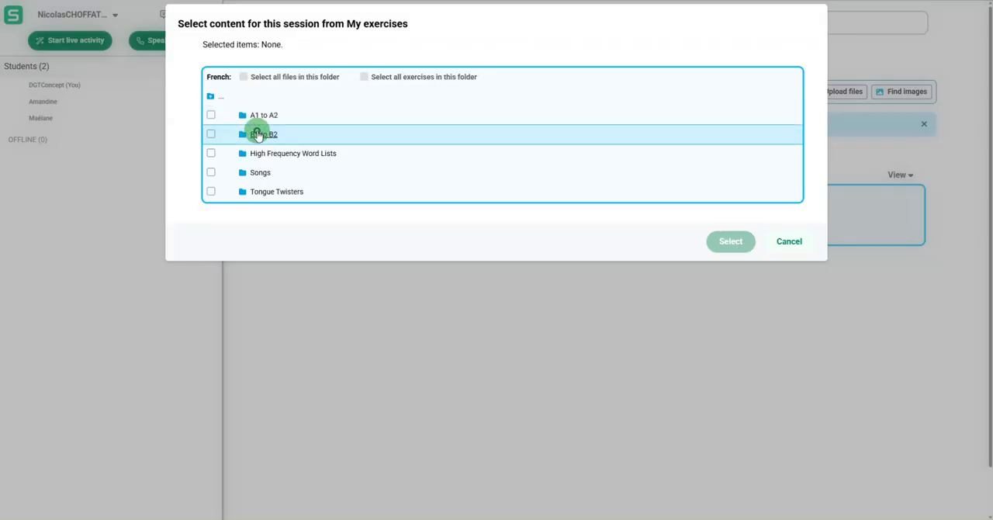
left_click(263, 122)
left_click(261, 117)
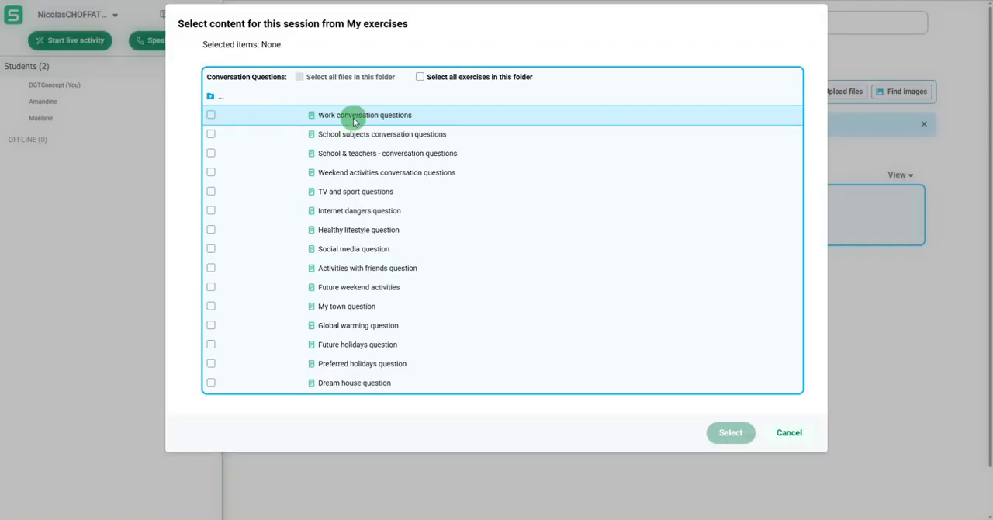
left_click(210, 115)
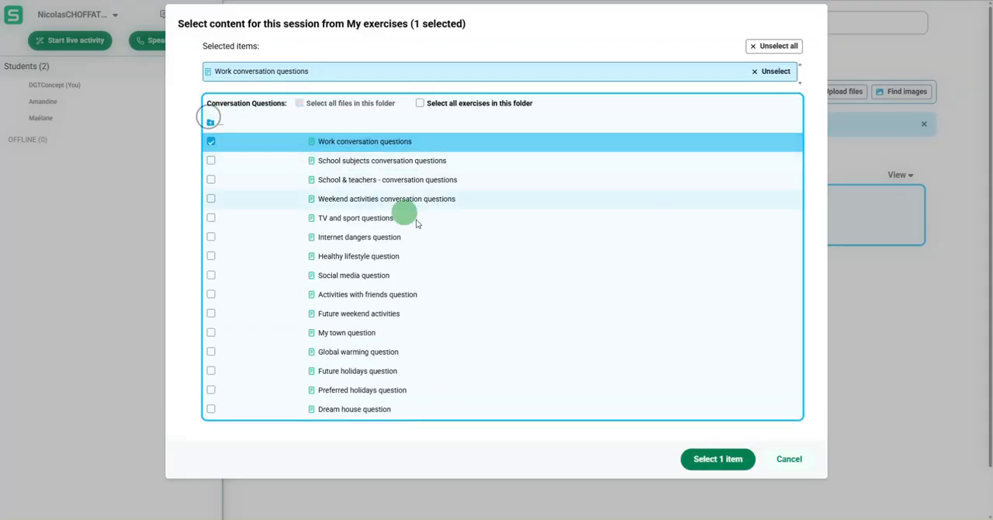
left_click(717, 457)
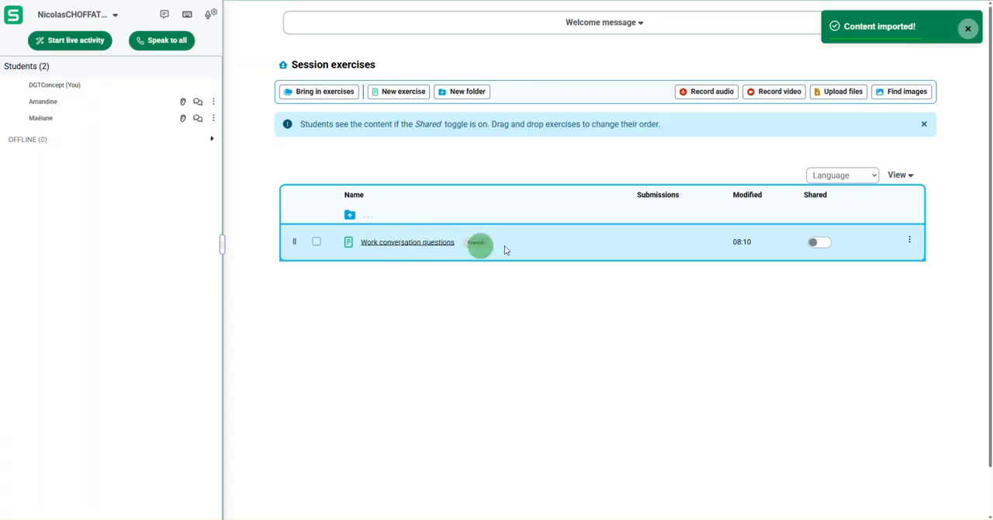
left_click(815, 243)
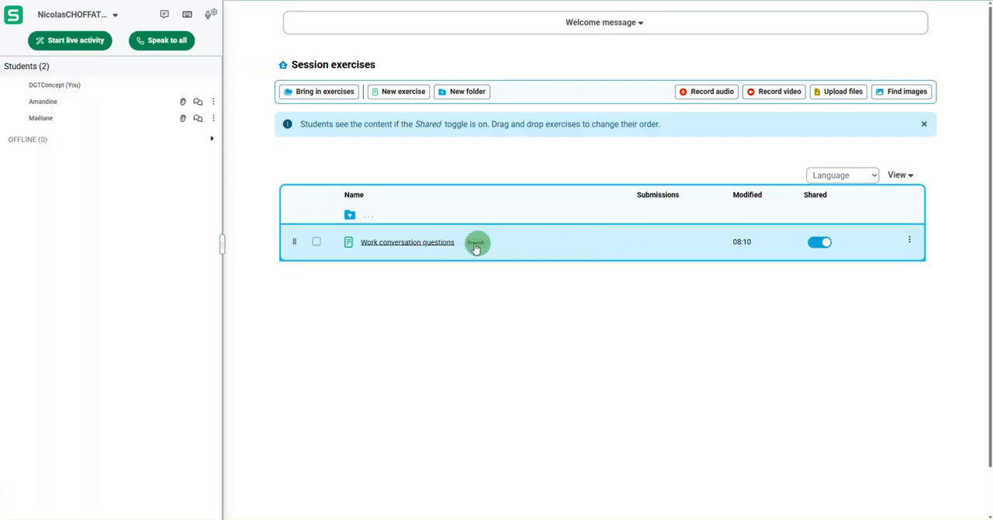
- Review the tasks inside the "Work conversation questions" exercise, from the attached audio to the gapfill and simple recorder, and save it
left_click(426, 243)
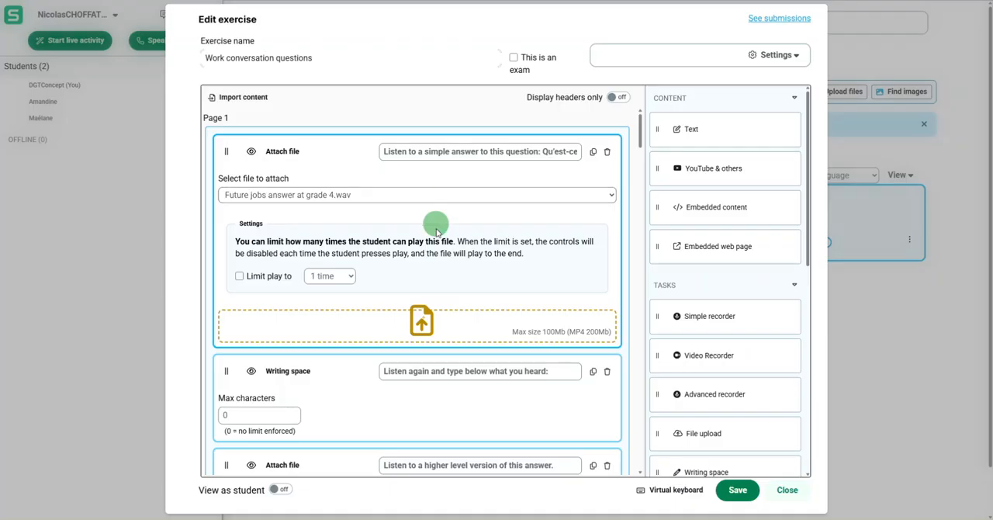
scroll(437, 248, "down", 3)
scroll(439, 277, "down", 10)
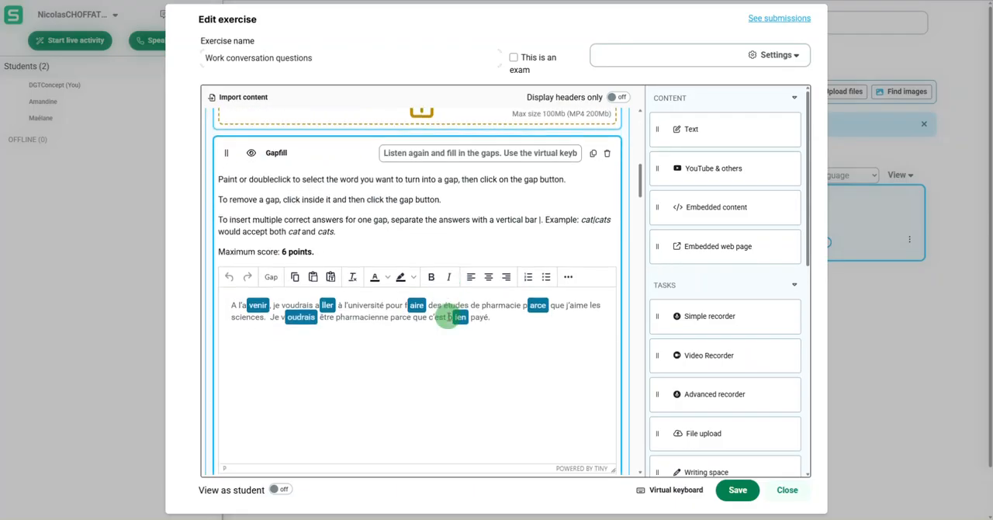
scroll(446, 315, "down", 8)
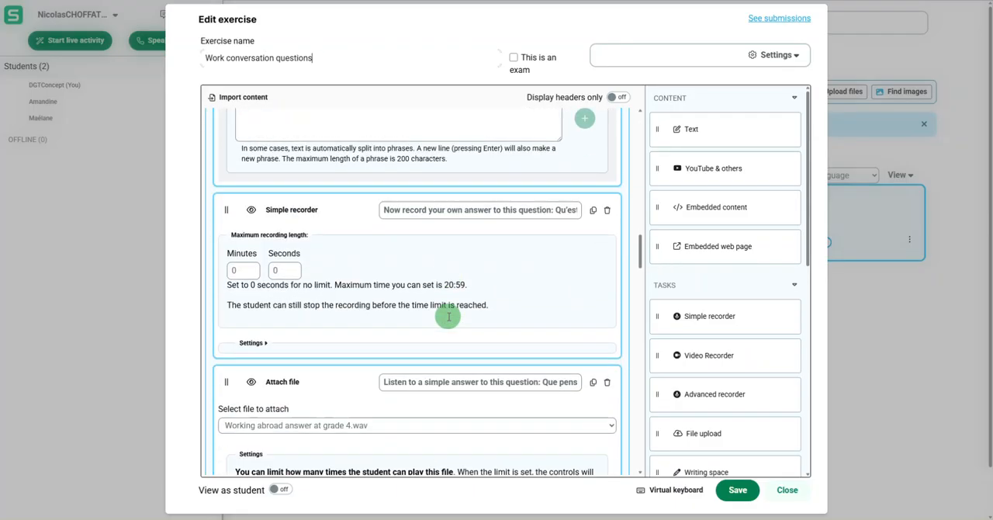
left_click(748, 495)
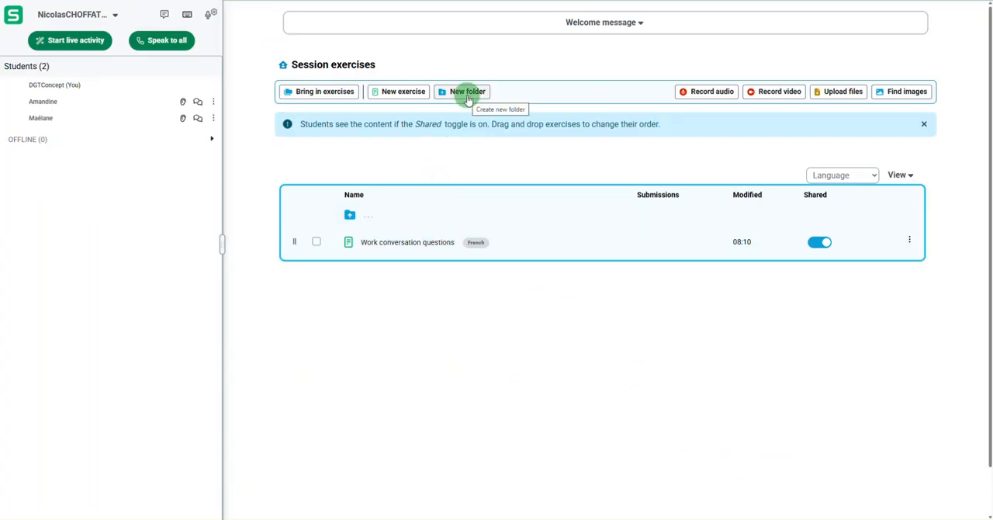
- Examine the content and task types offered for a new exercise, leaving the editor without creating one
left_click(422, 93)
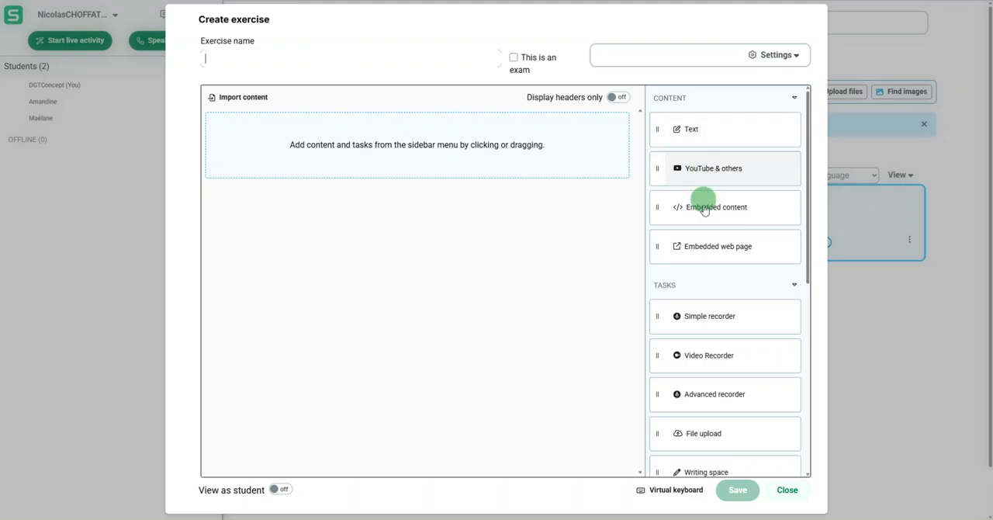
scroll(700, 337, "down", 3)
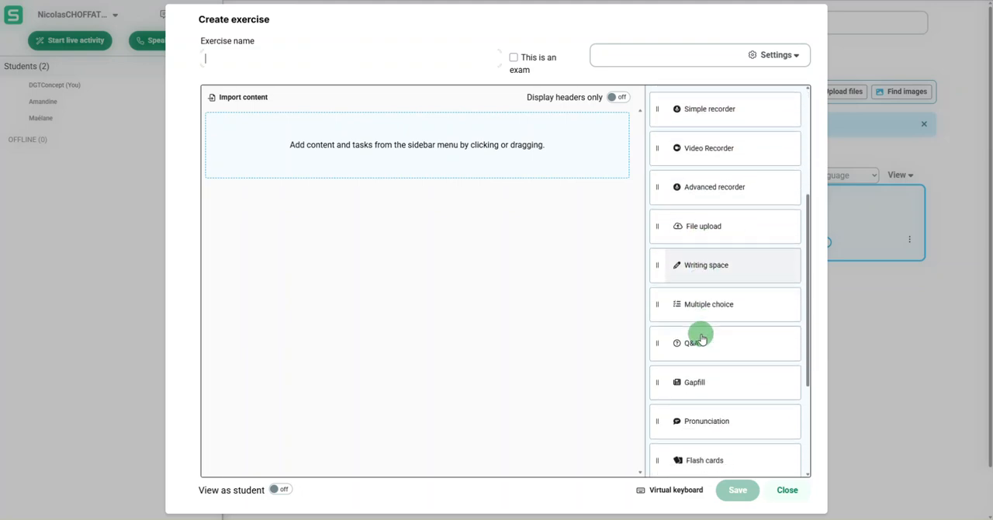
scroll(700, 337, "down", 2)
scroll(700, 333, "up", 5)
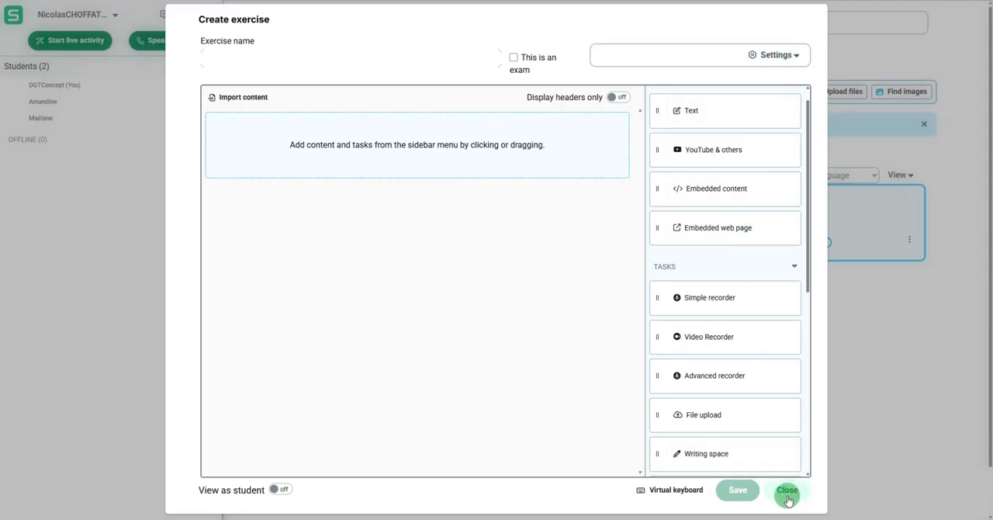
left_click(787, 489)
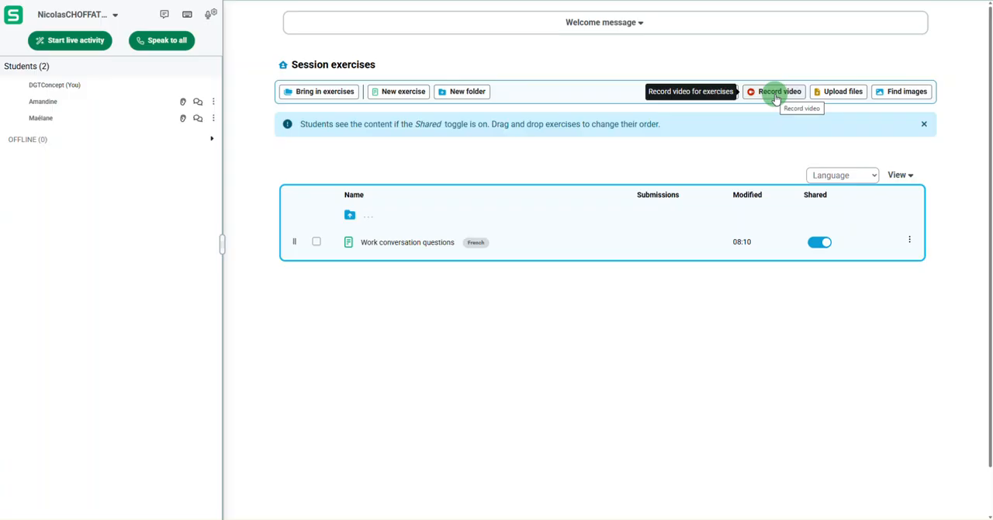
- Look at the file upload area for session content and open the Unsplash image finder
left_click(825, 99)
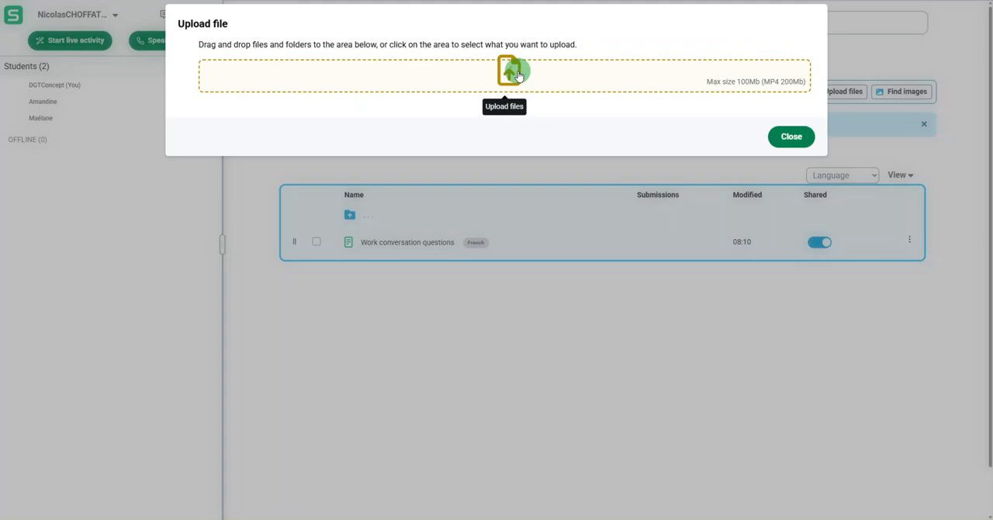
left_click(779, 139)
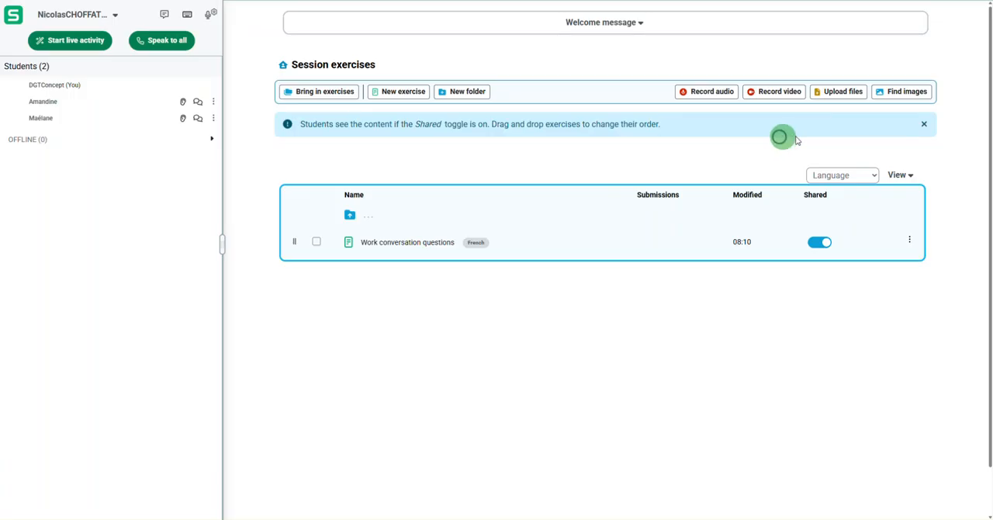
left_click(891, 94)
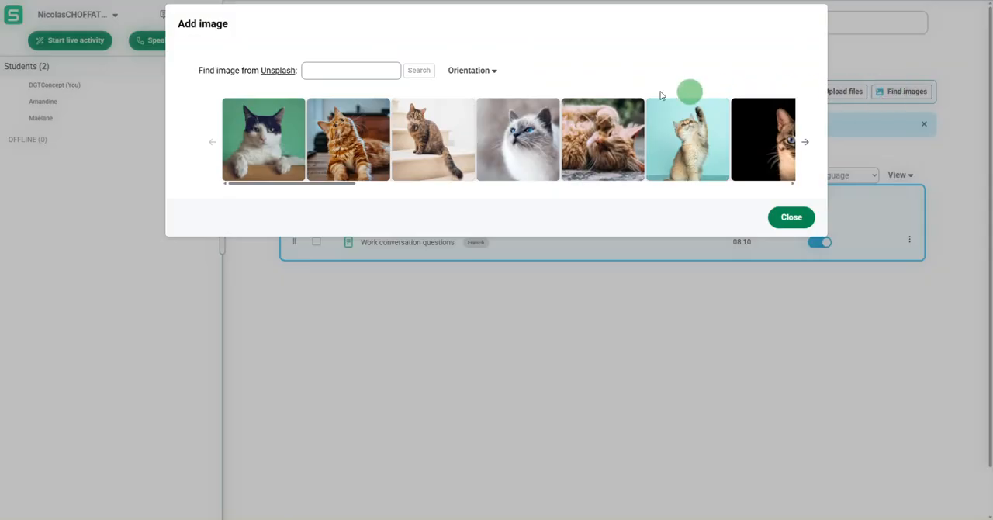
- Search Unsplash for "united states" images and look over the pictures offered
left_click(350, 75)
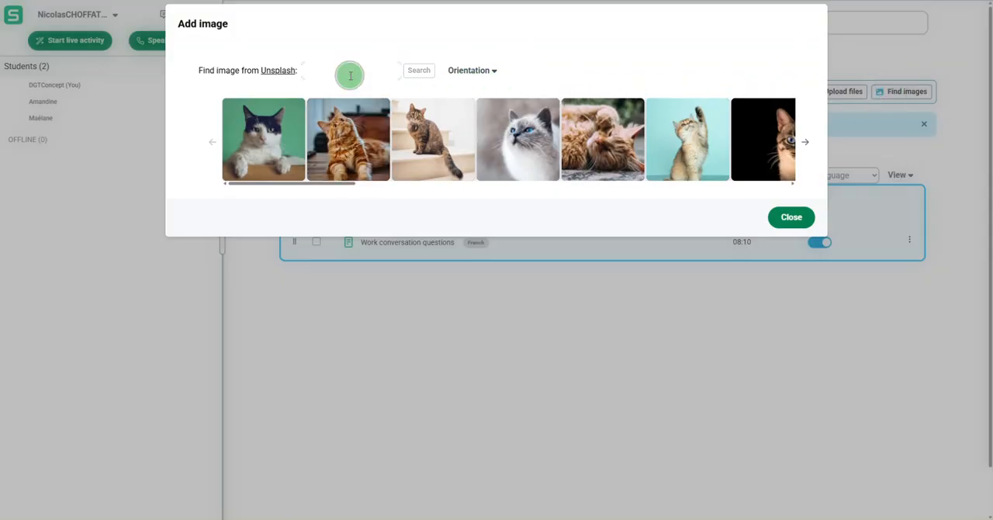
type("united stat")
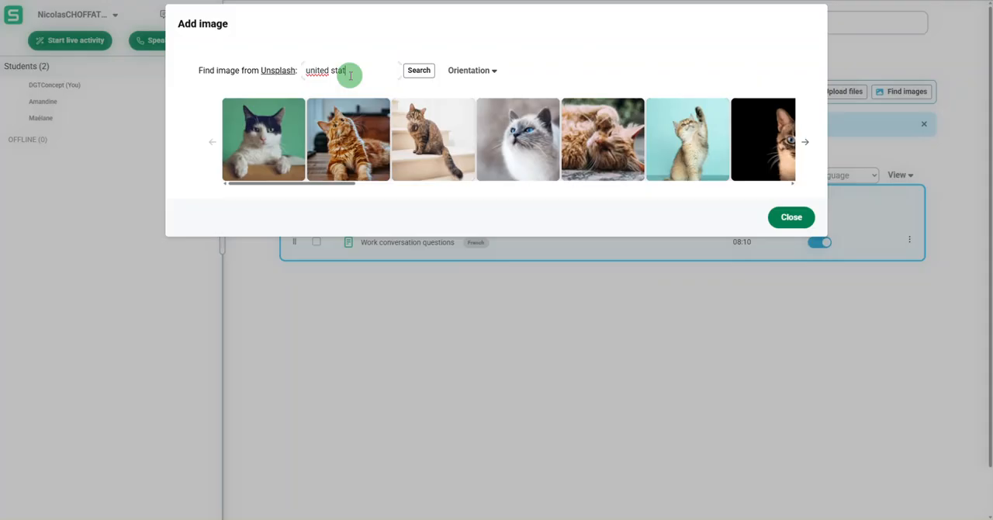
type("es")
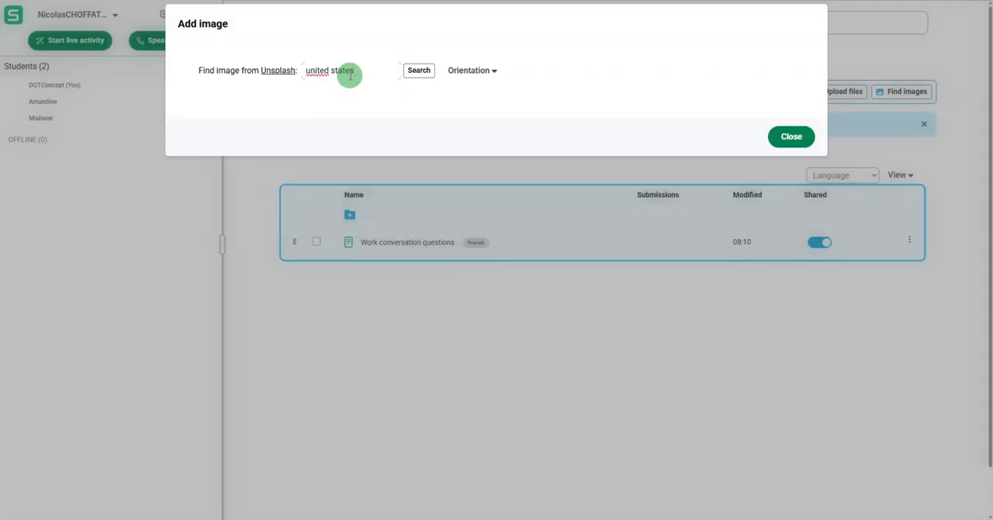
mouse_move(359, 130)
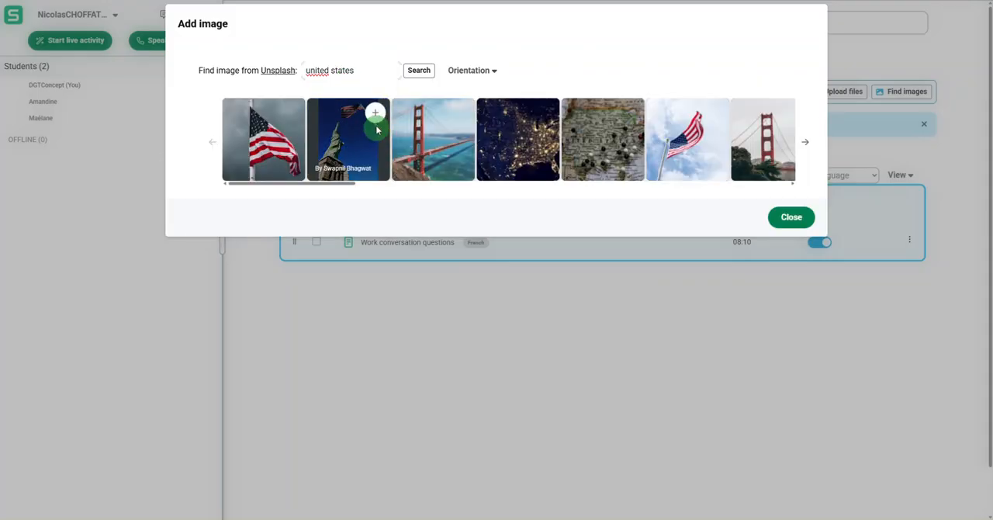
- Look at the orientation filter choices for the image search and close the image finder without adding a picture
left_click(468, 75)
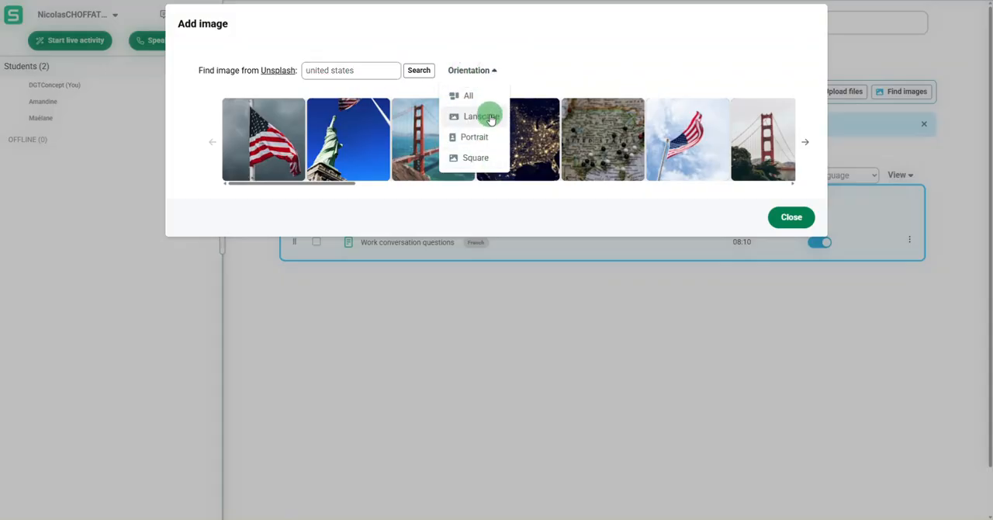
left_click(544, 62)
left_click(792, 219)
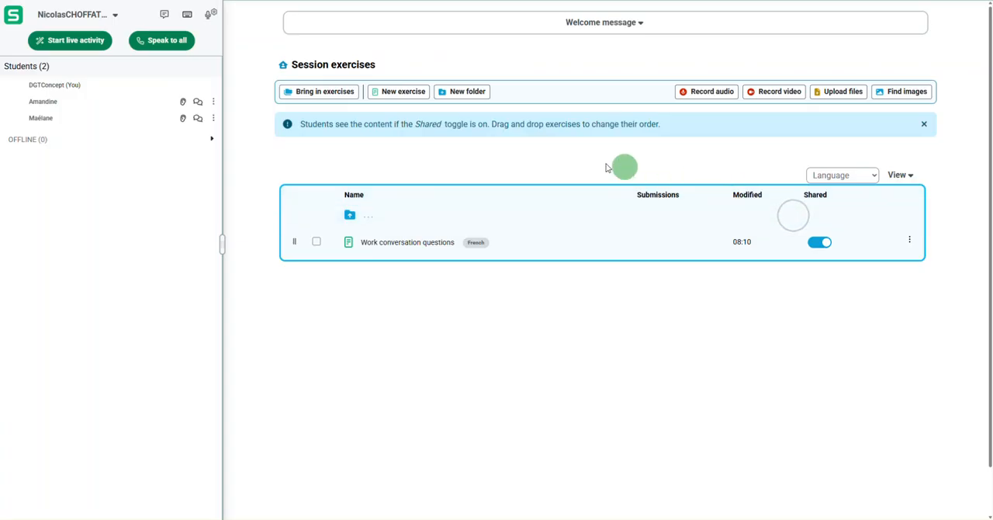